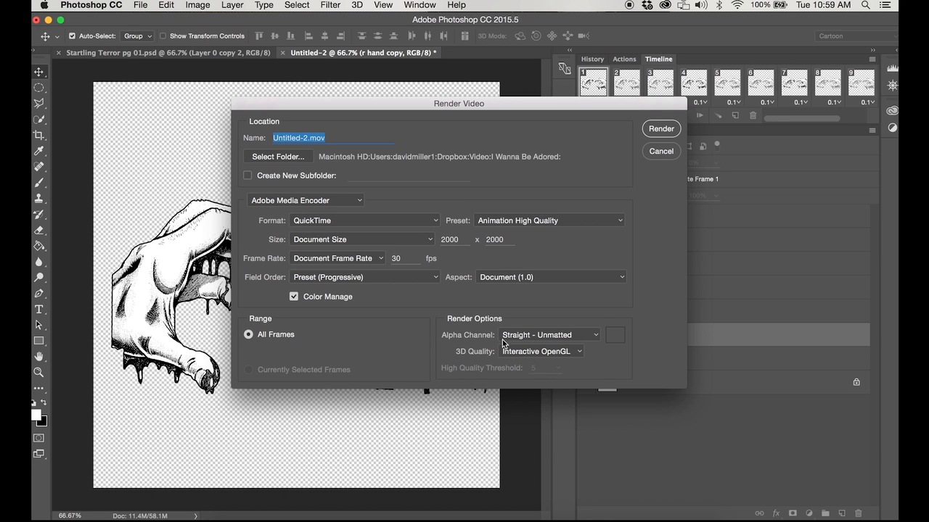
click(535, 337)
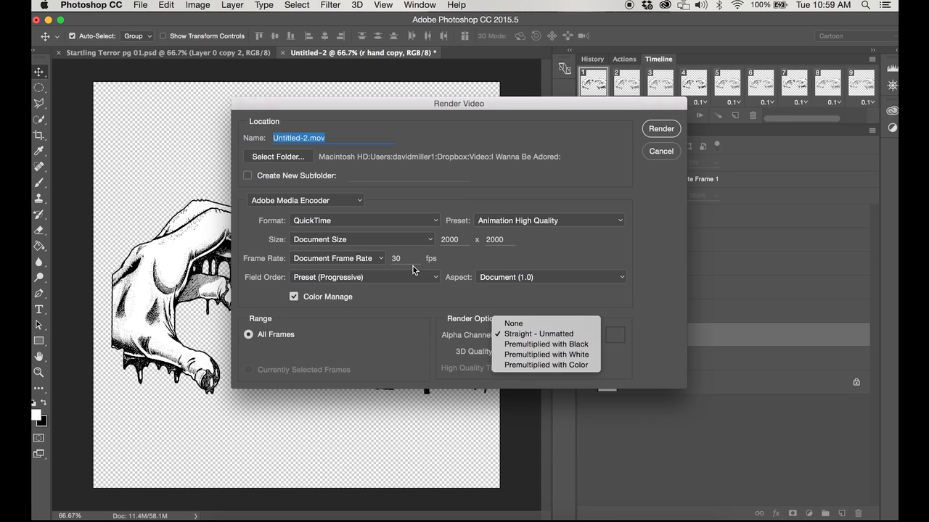
click(419, 223)
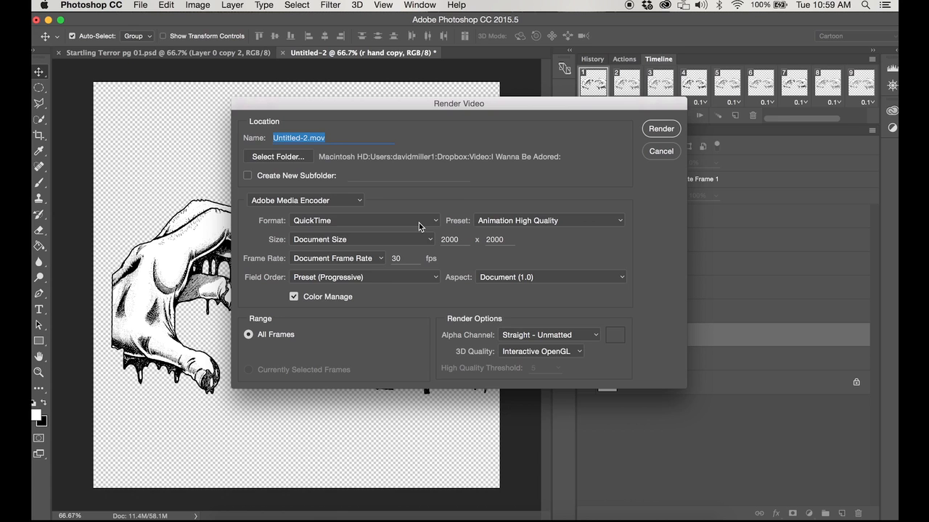
click(411, 219)
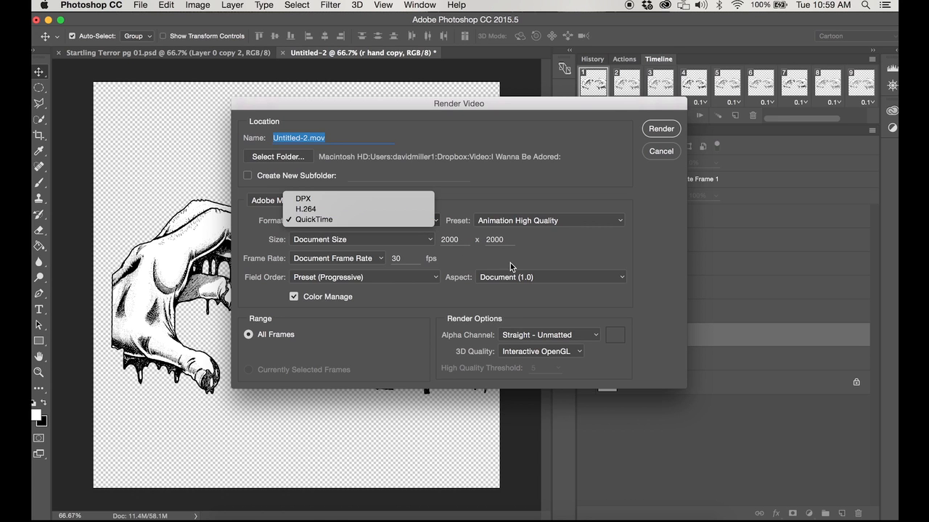
click(563, 250)
drag(615, 113, 758, 175)
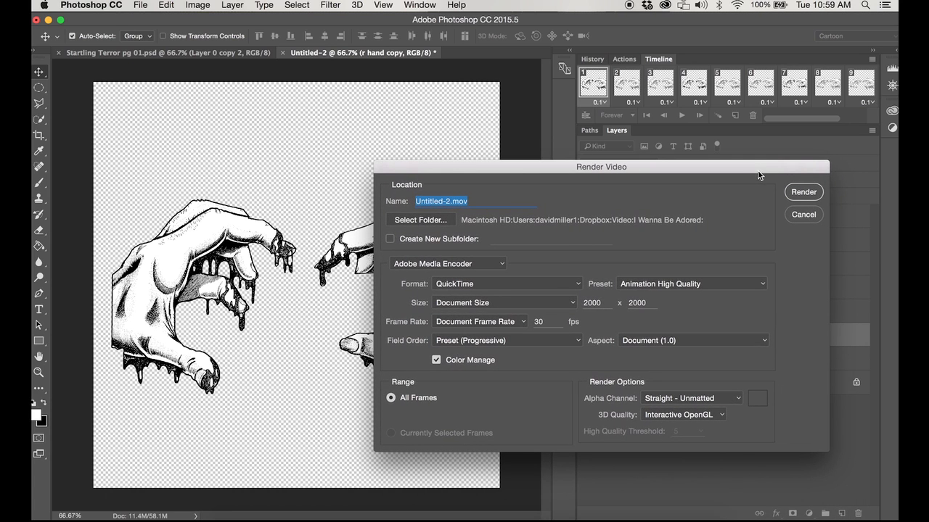
click(804, 214)
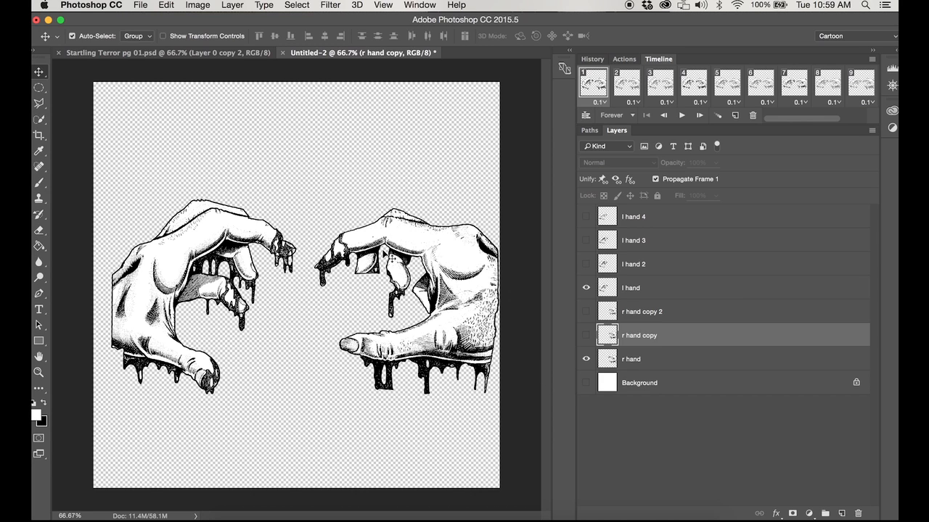
- Open the Render Video settings for the hand animation and try the H.264 format
click(138, 4)
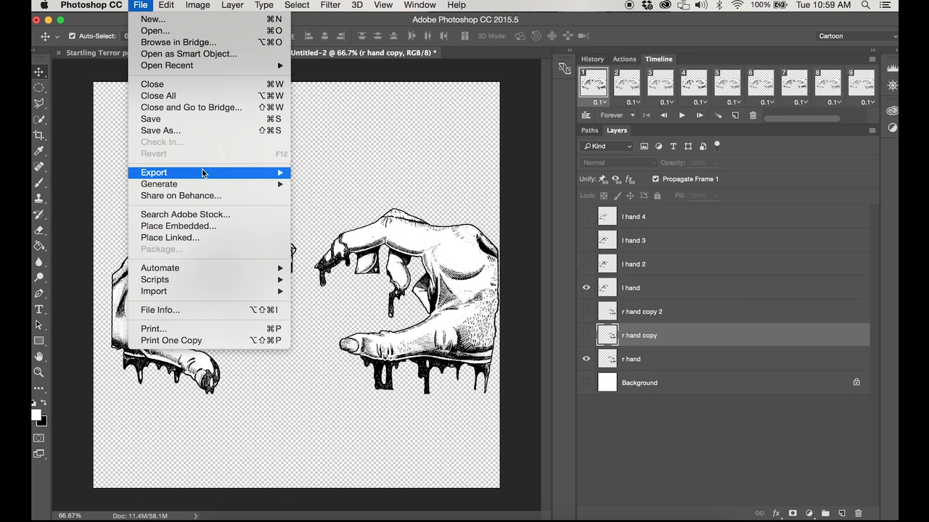
mouse_move(275, 174)
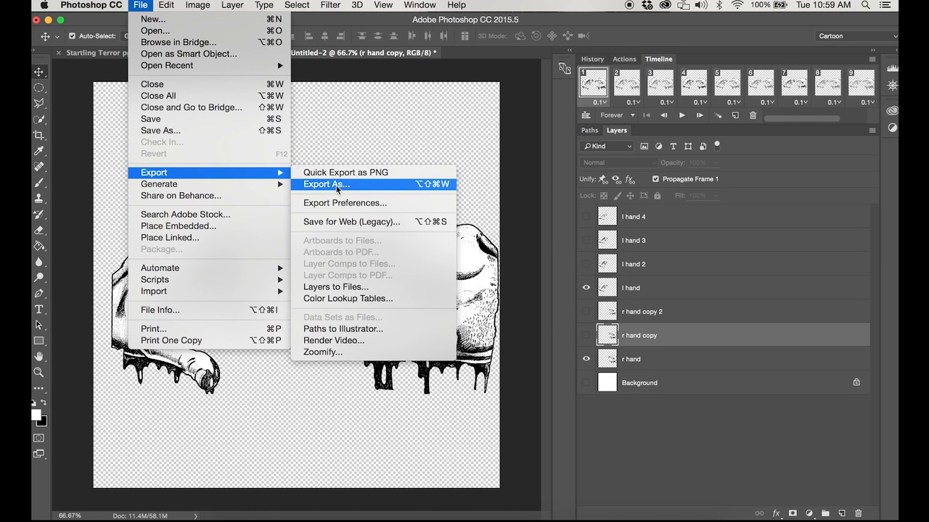
click(344, 341)
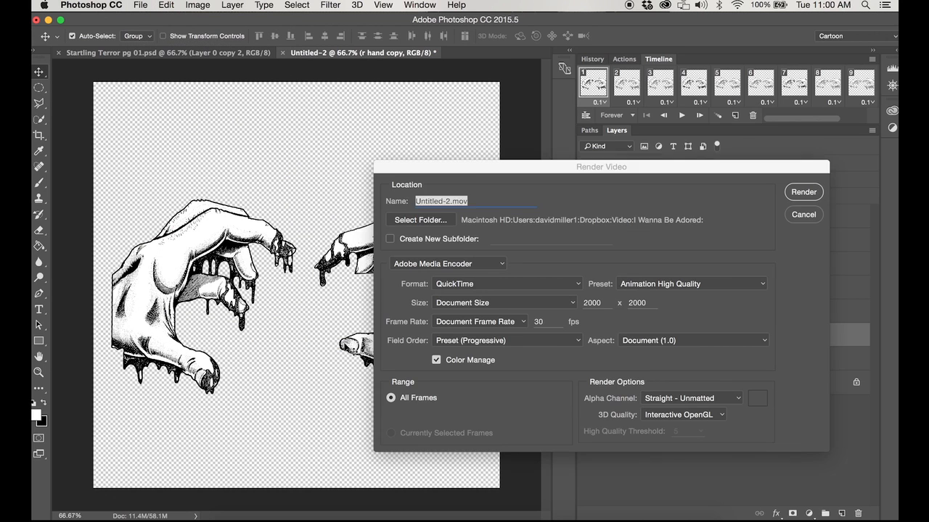
click(458, 285)
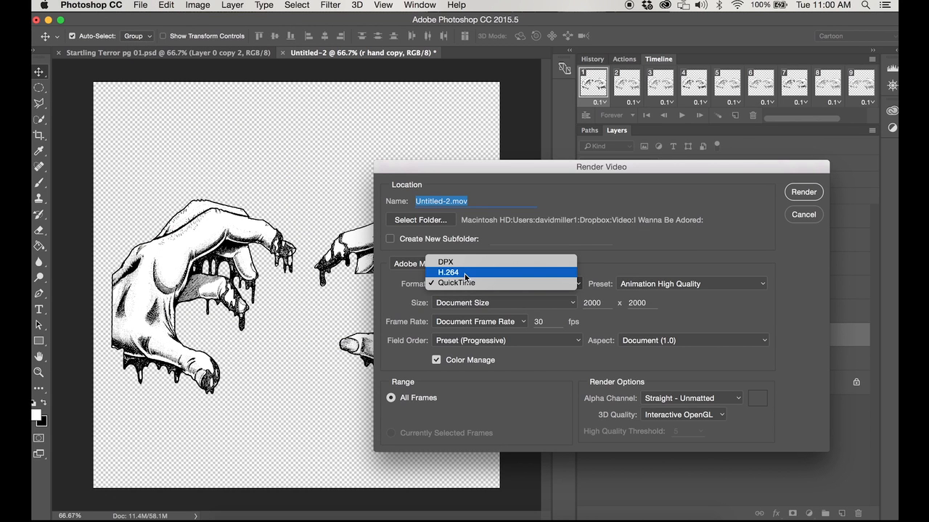
click(464, 273)
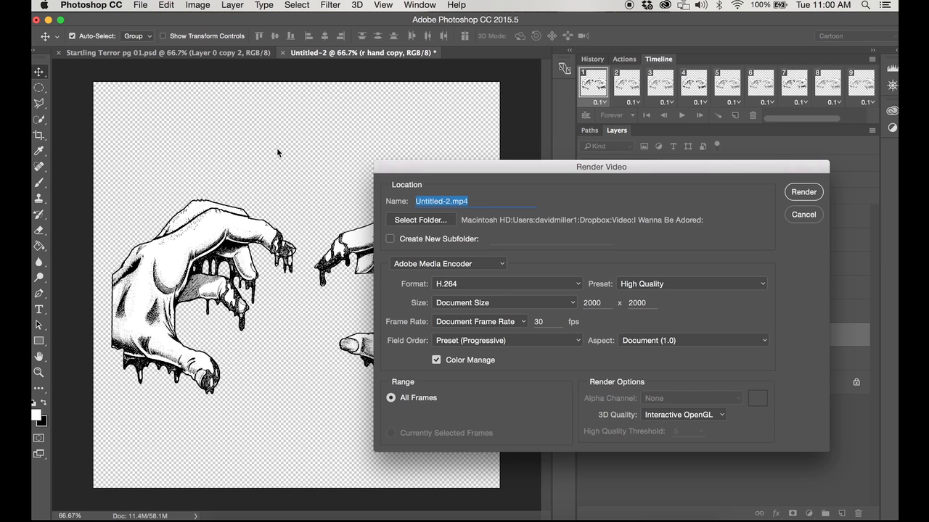
- Set the render format to QuickTime and the alpha channel to Straight - Unmatted
click(563, 287)
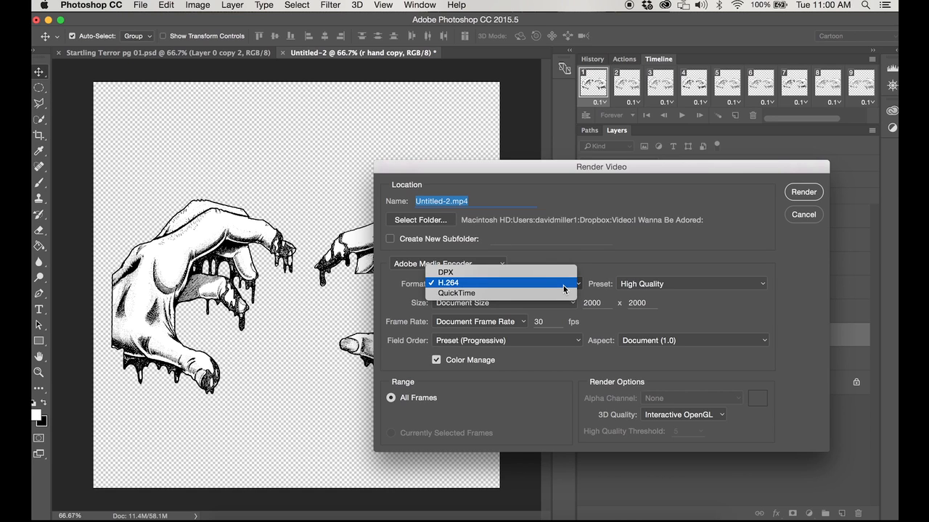
click(553, 295)
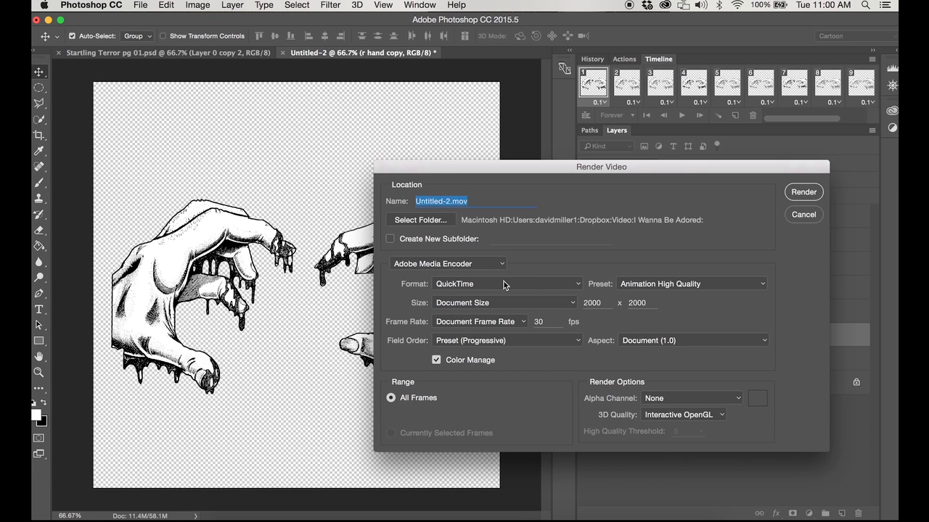
click(687, 399)
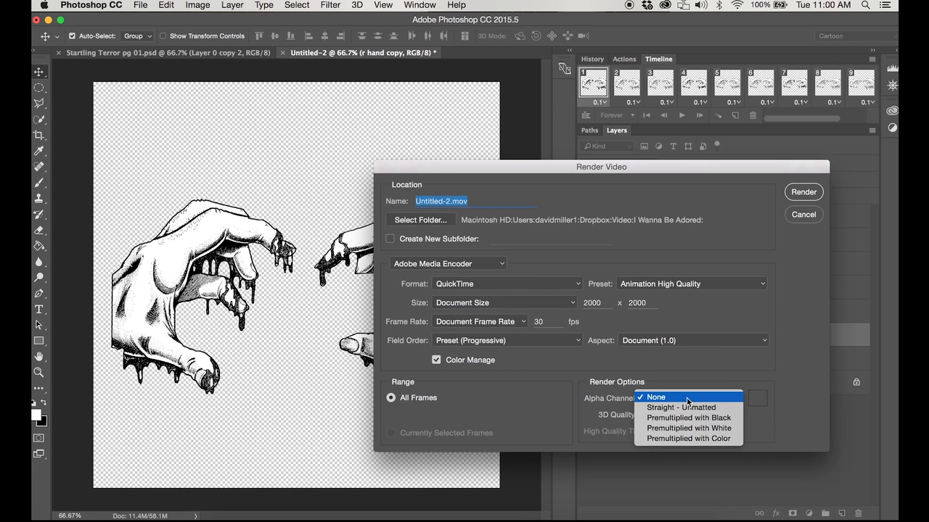
click(688, 409)
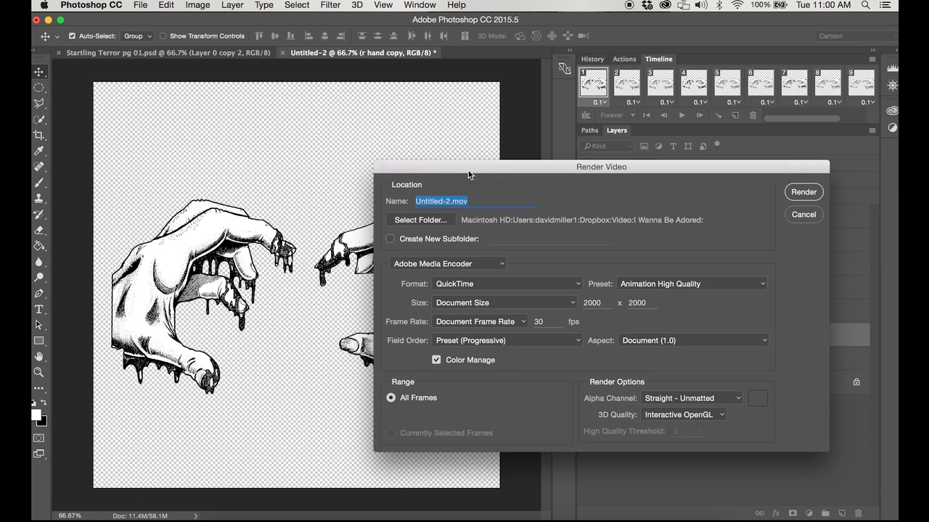
- Name the video file Creeping Hands and render it
drag(470, 172, 687, 189)
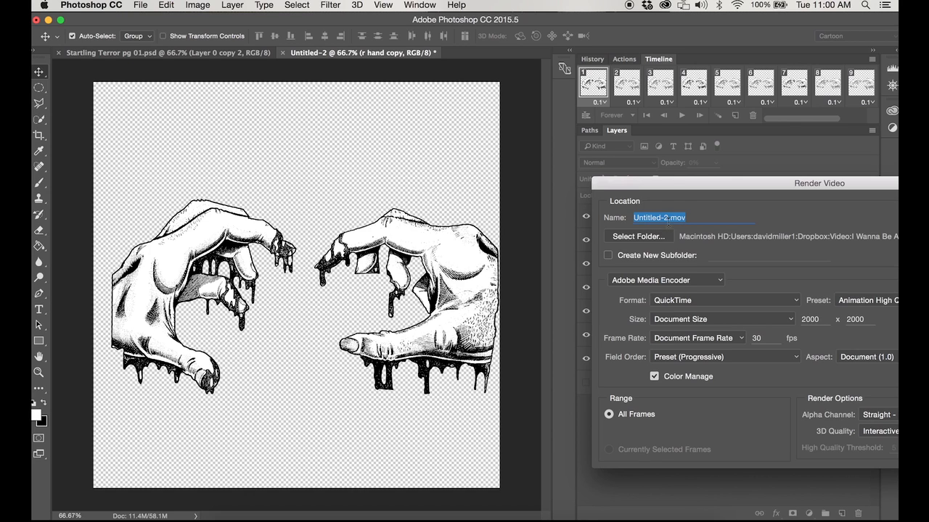
text(Creeping Hands)
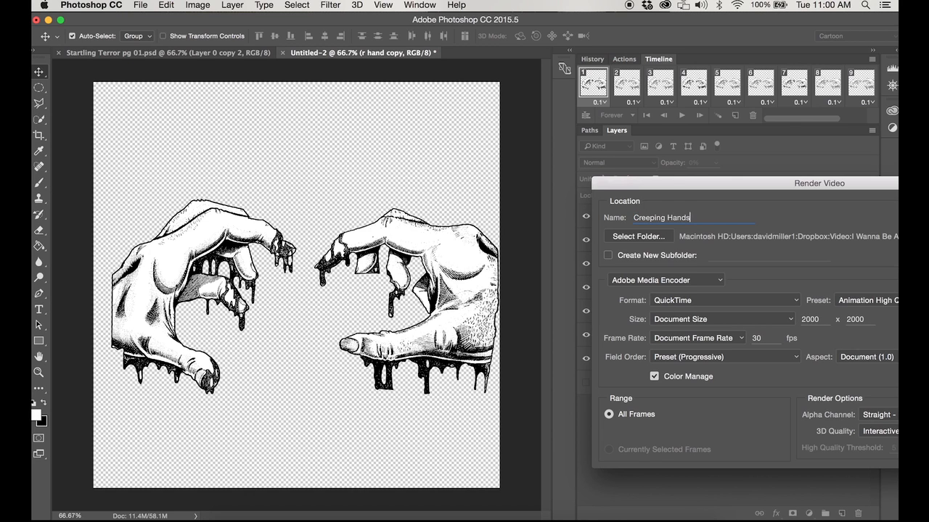
drag(731, 190, 465, 171)
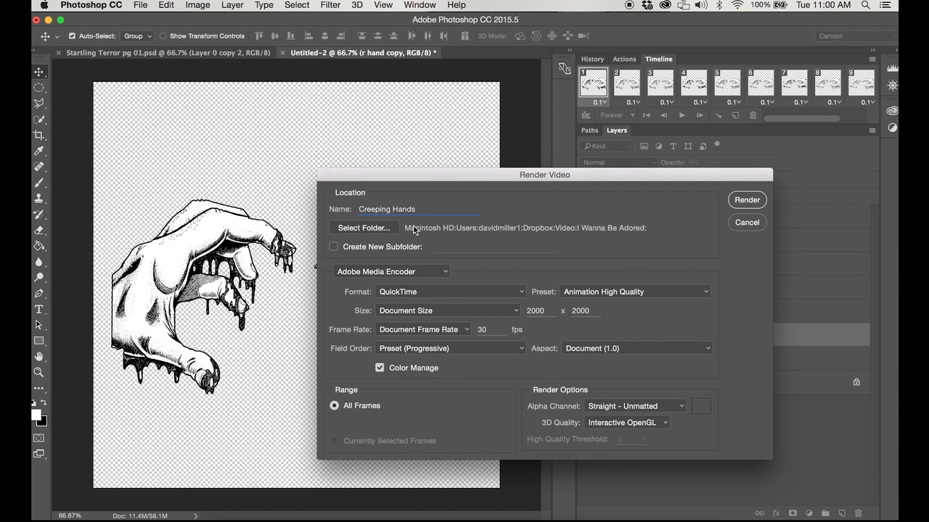
click(736, 203)
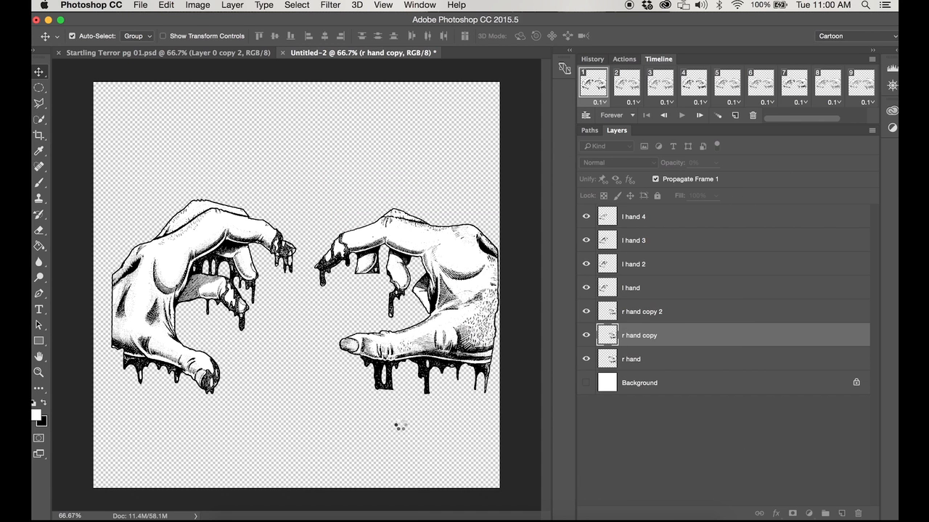
- Switch to Premiere Pro and create a sequence from the rendered Creeping Hands.mov file in the I Wanna Be Adored folder
mouse_move(341, 516)
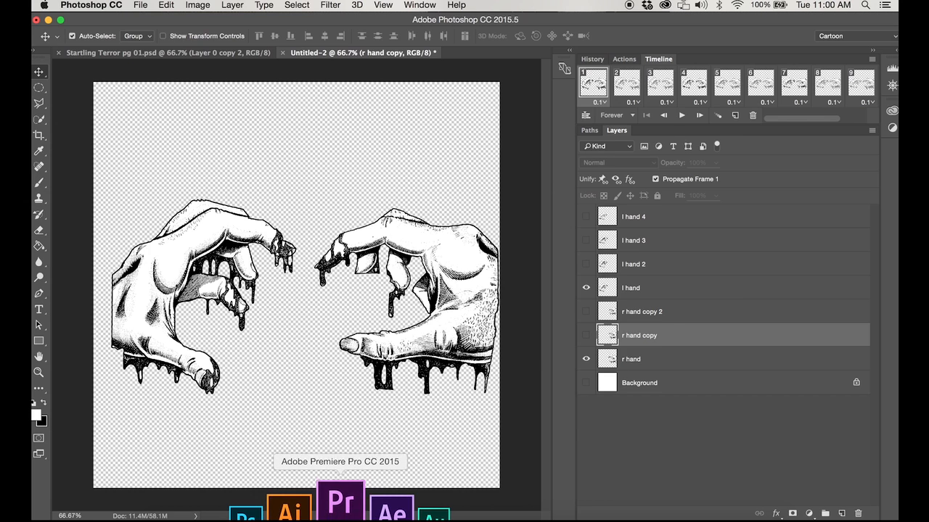
click(341, 504)
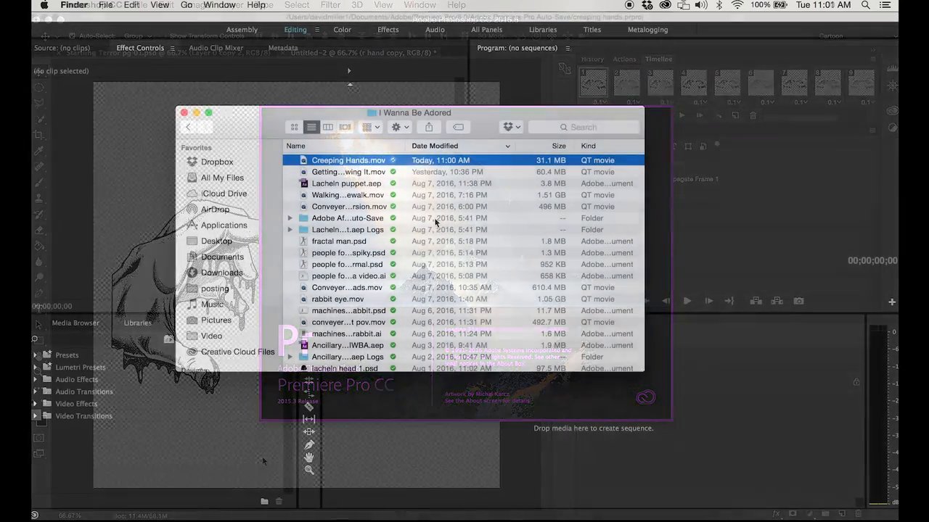
drag(262, 456, 534, 428)
click(591, 390)
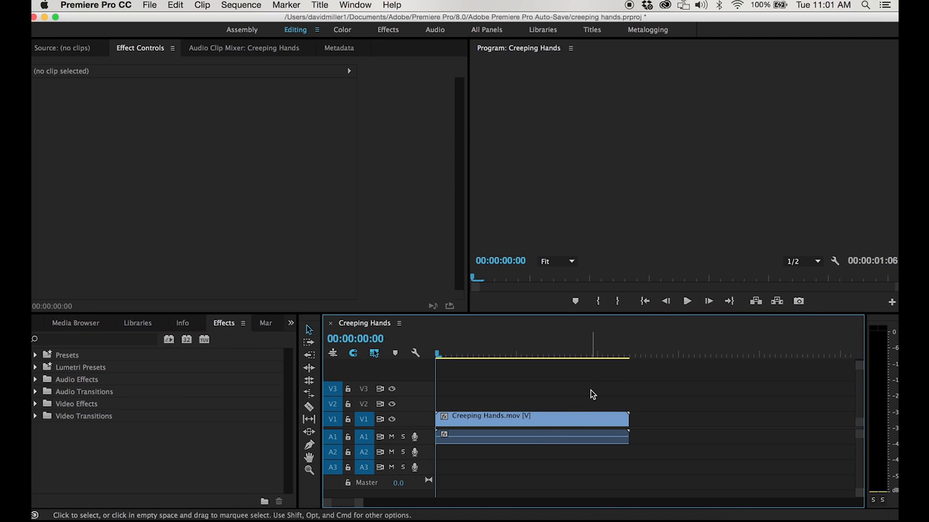
- Play the Creeping Hands sequence to check the animation, and return the playhead to the start
click(687, 301)
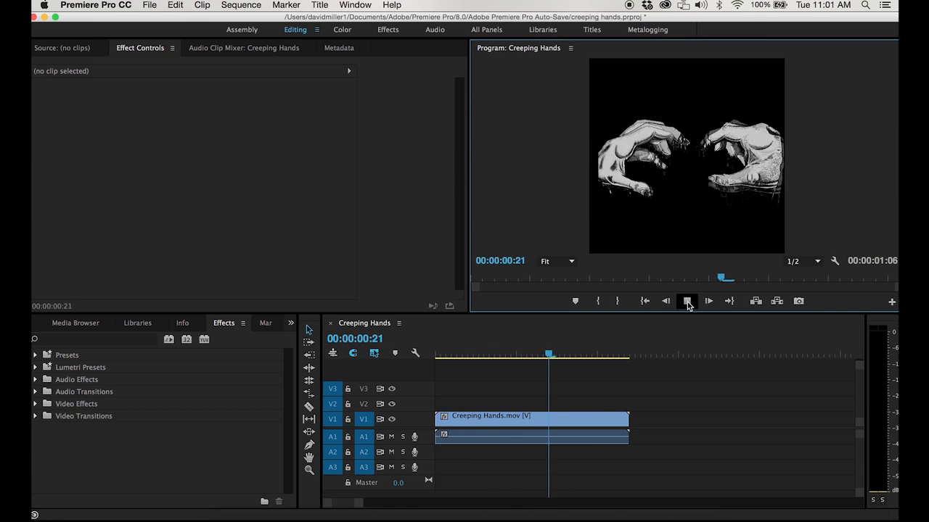
click(687, 302)
click(687, 302)
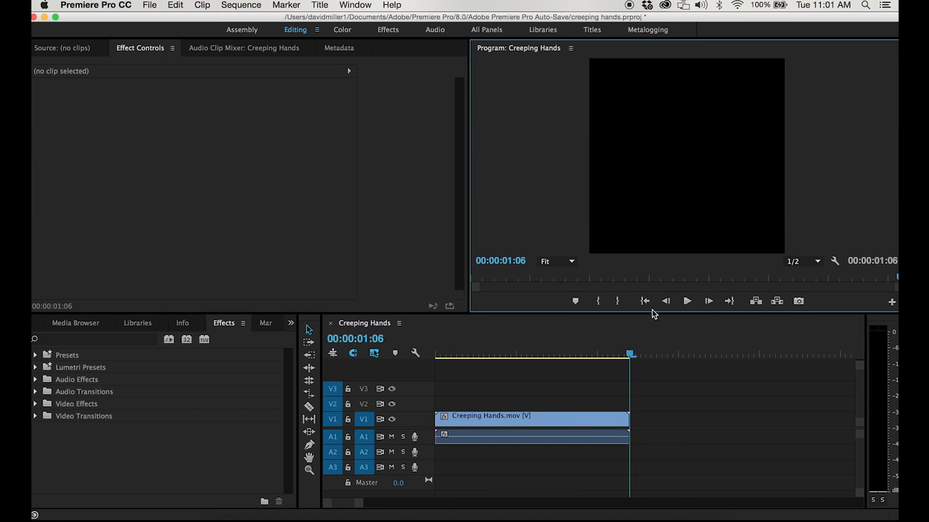
drag(545, 355, 368, 354)
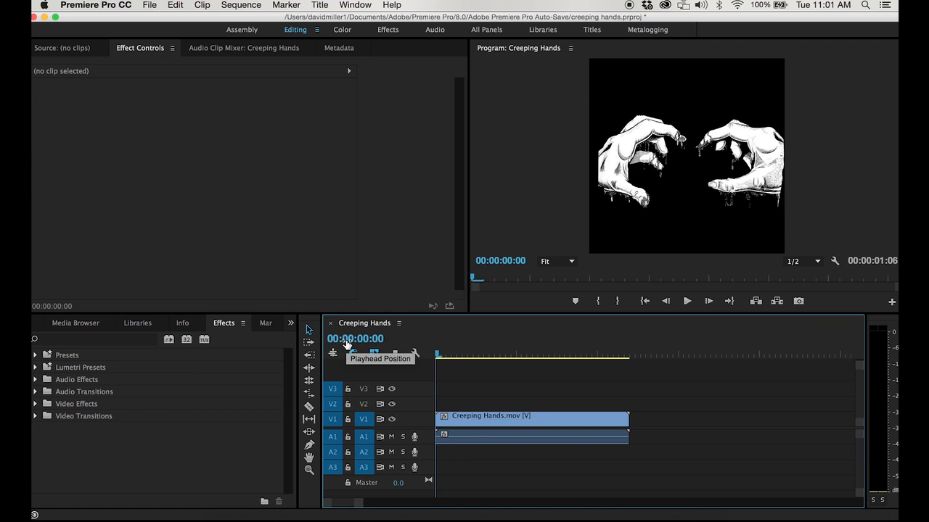
- Duplicate the Creeping Hands clip along track V1 until four clips sit back to back without a gap
click(495, 426)
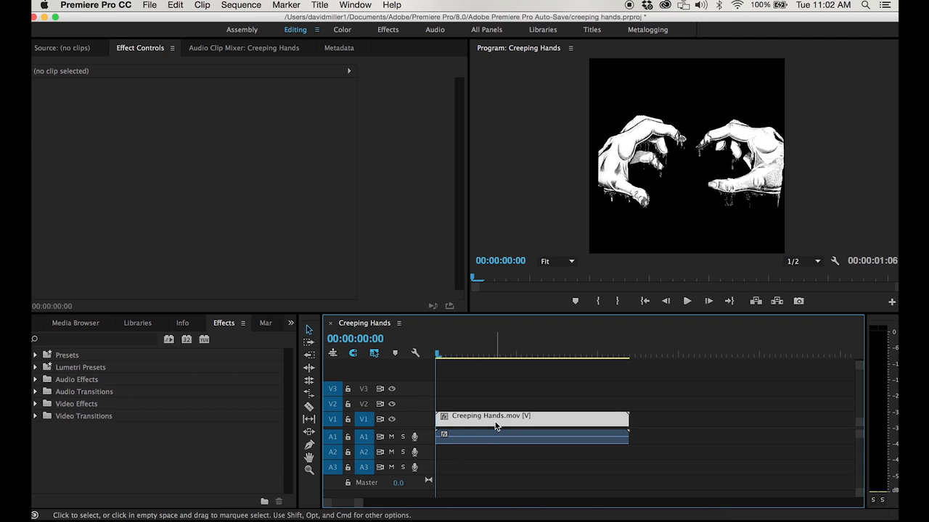
drag(495, 423, 698, 435)
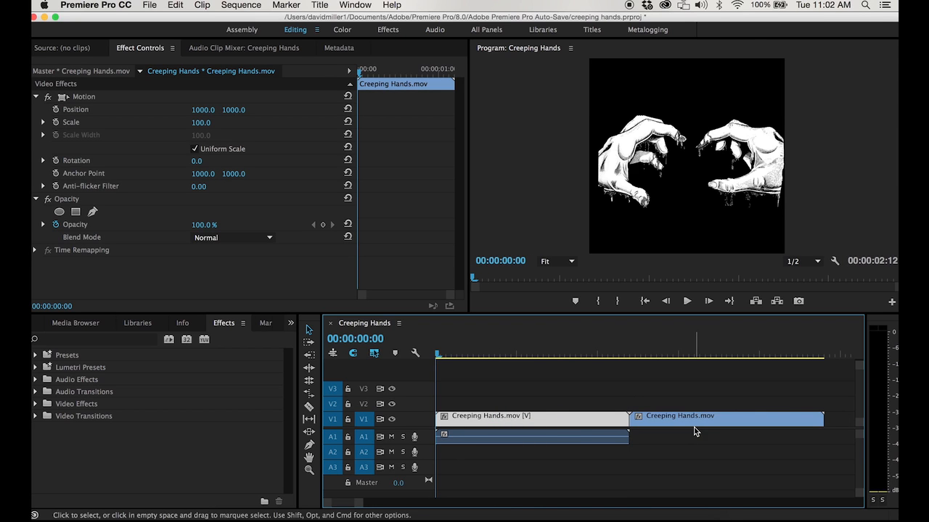
drag(701, 396, 509, 356)
key(minus)
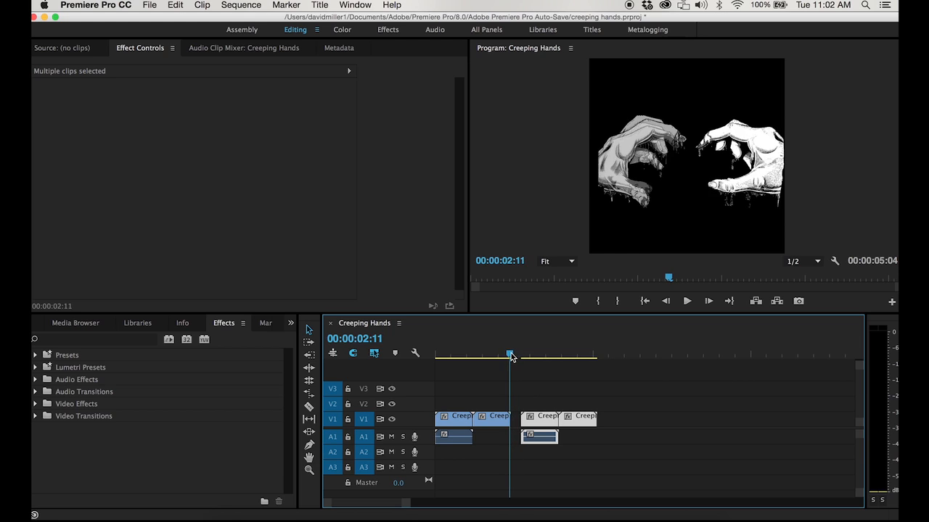
drag(409, 504, 385, 504)
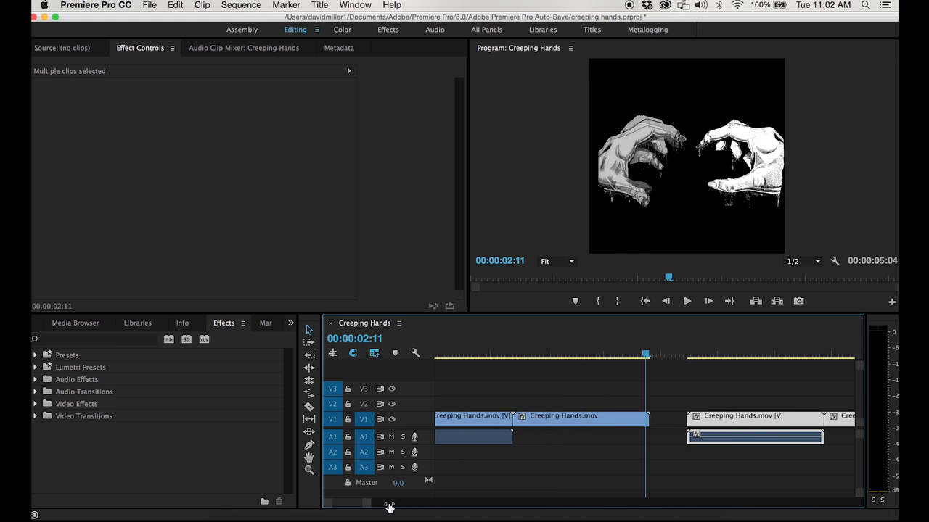
drag(795, 426, 759, 426)
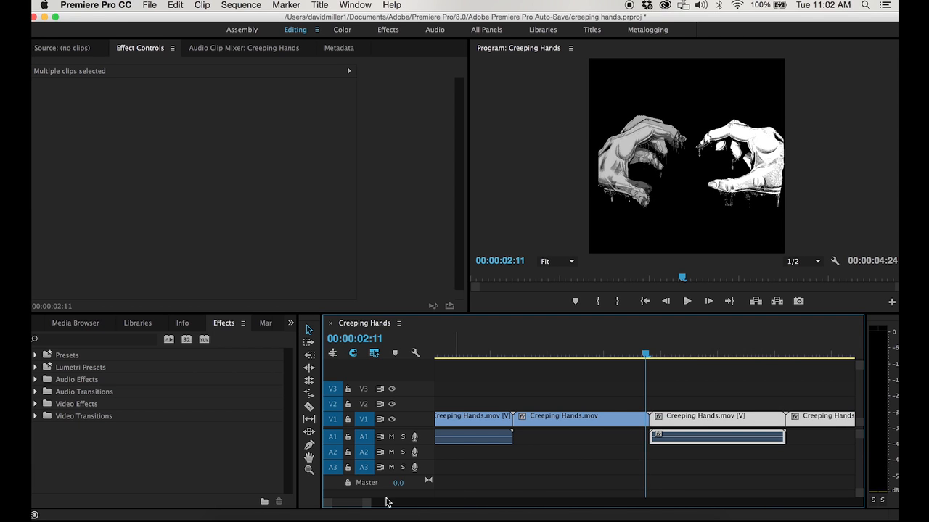
- Play the extended four-clip sequence from the beginning to check the looping, and return the playhead to the start
drag(367, 505, 443, 509)
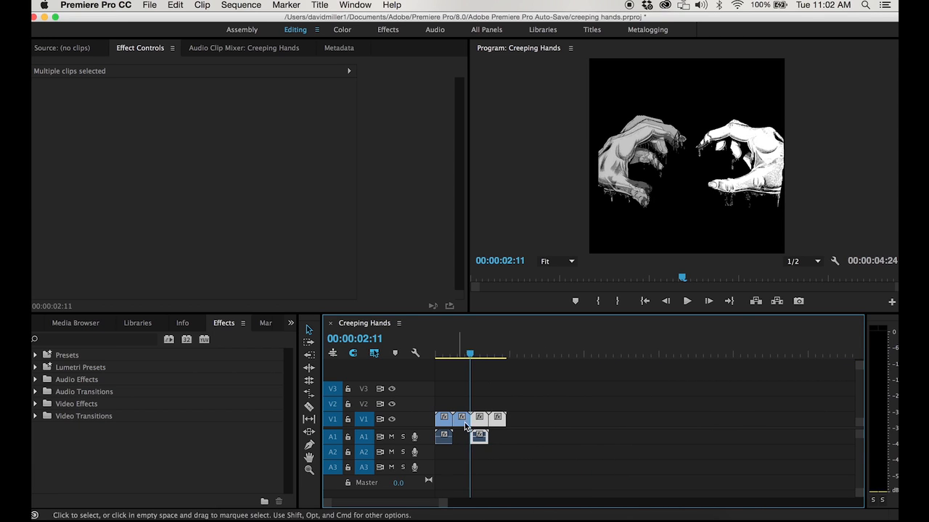
drag(472, 355, 414, 353)
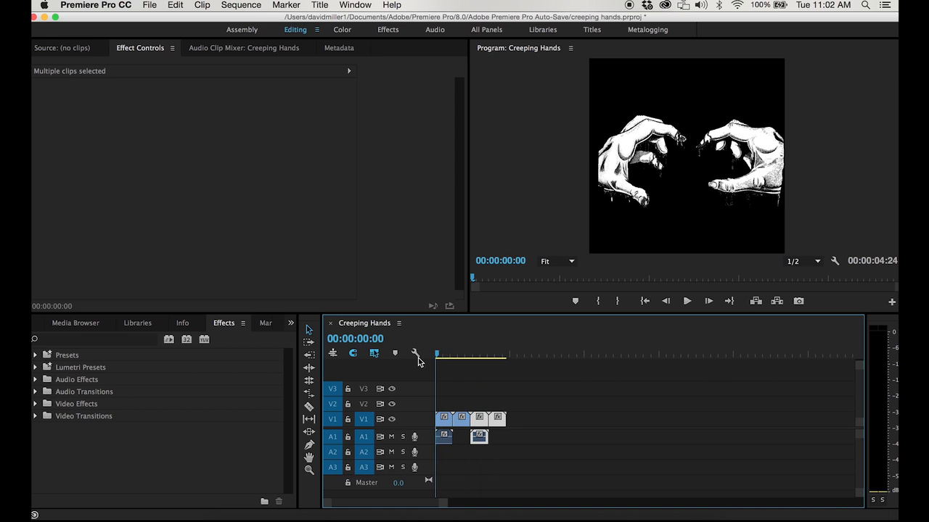
click(687, 303)
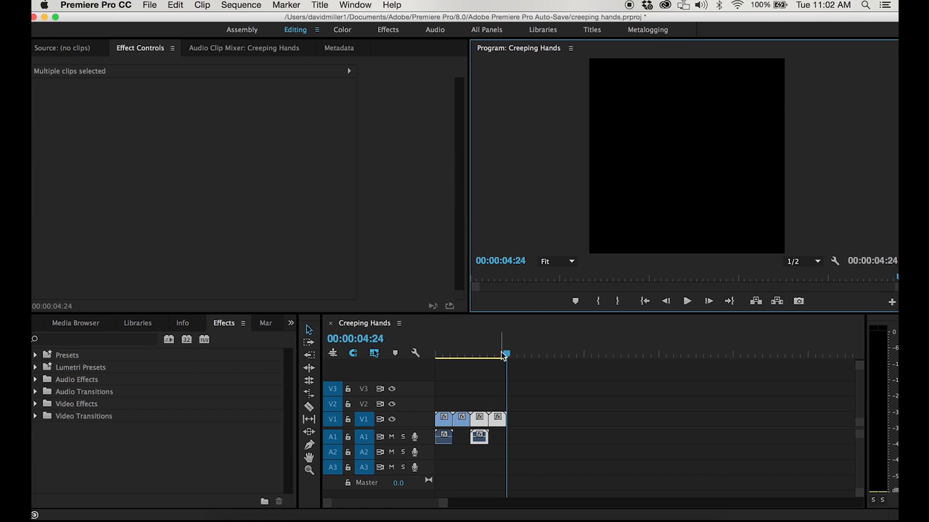
drag(503, 354, 436, 366)
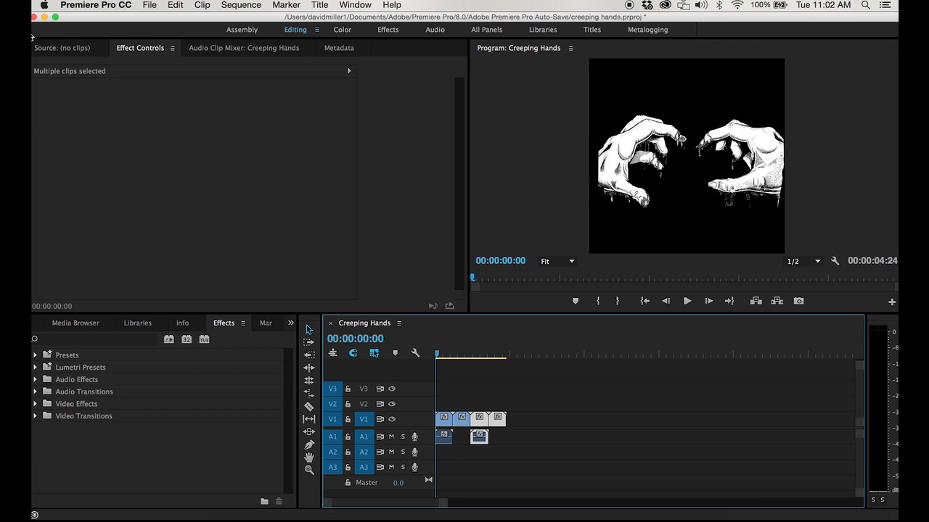
- Move all four Creeping Hands video clips up to track V2 and switch back to Photoshop
drag(515, 396, 440, 404)
mouse_move(232, 508)
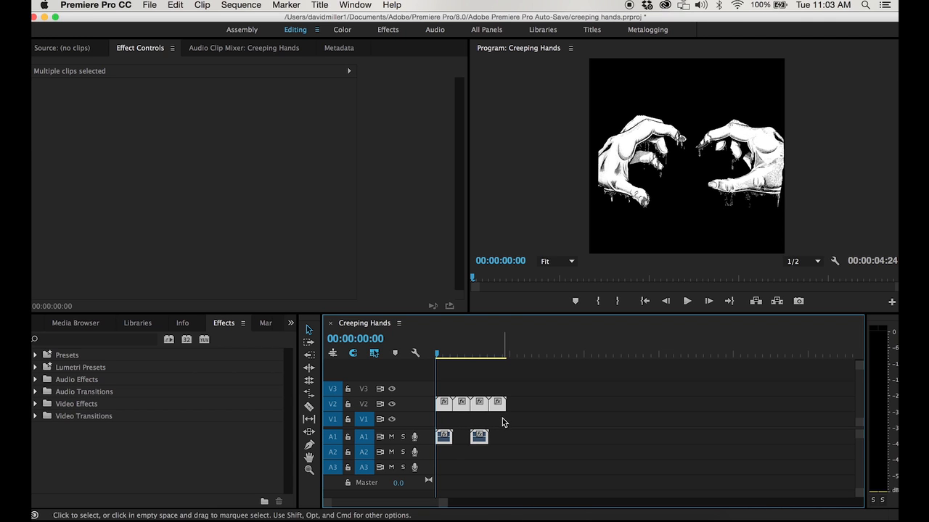
click(306, 510)
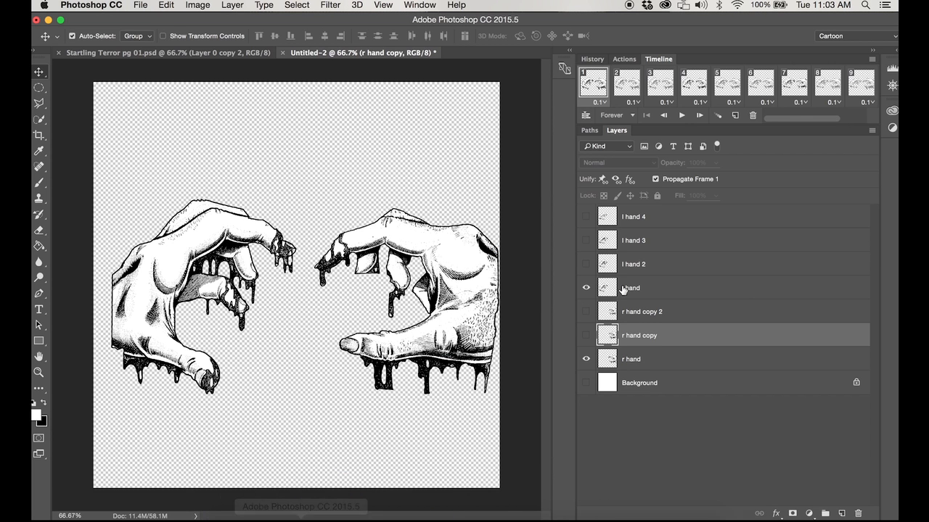
- Show and select the Background layer in frame 1, and open the zoom-lines_closeincenter image from the screentones search
click(586, 382)
click(605, 383)
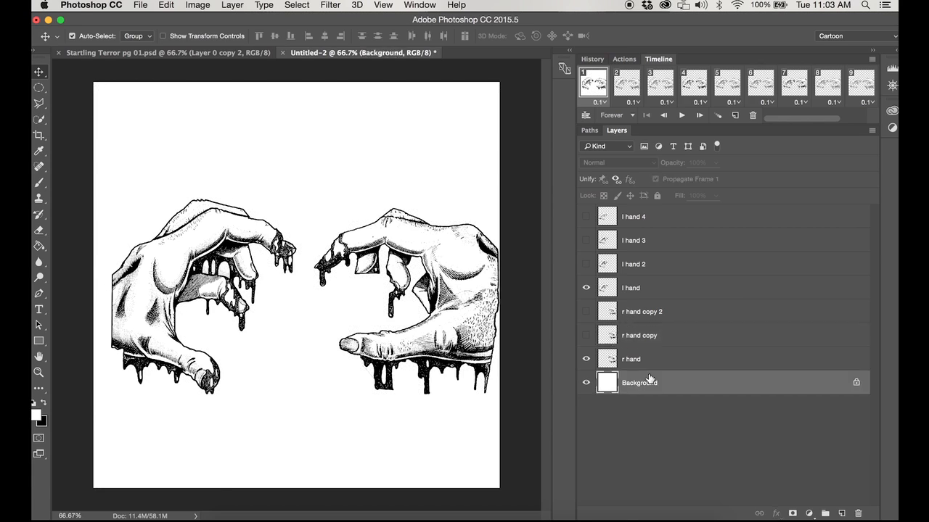
key(super+o)
mouse_move(536, 24)
mouse_down()
mouse_move(594, 34)
mouse_move(505, 45)
mouse_move(622, 61)
mouse_up()
drag(749, 217, 313, 196)
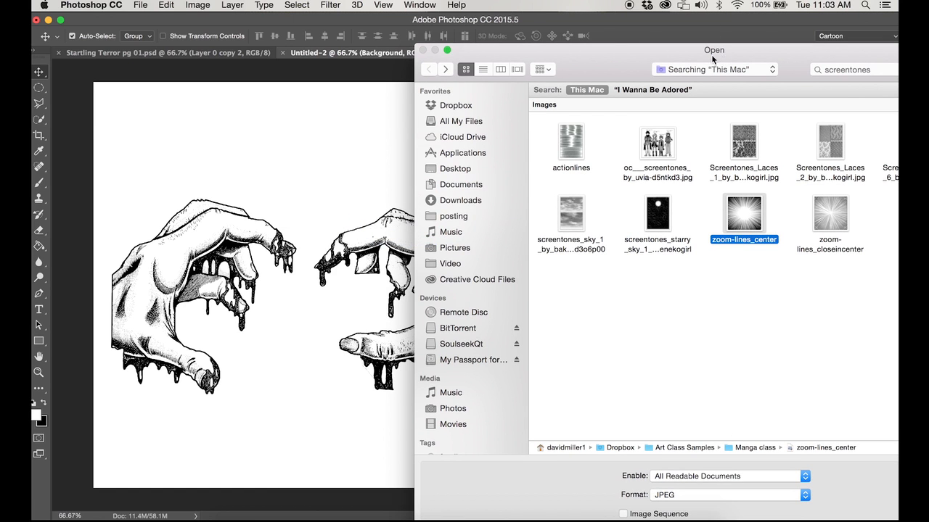
drag(722, 59, 468, 45)
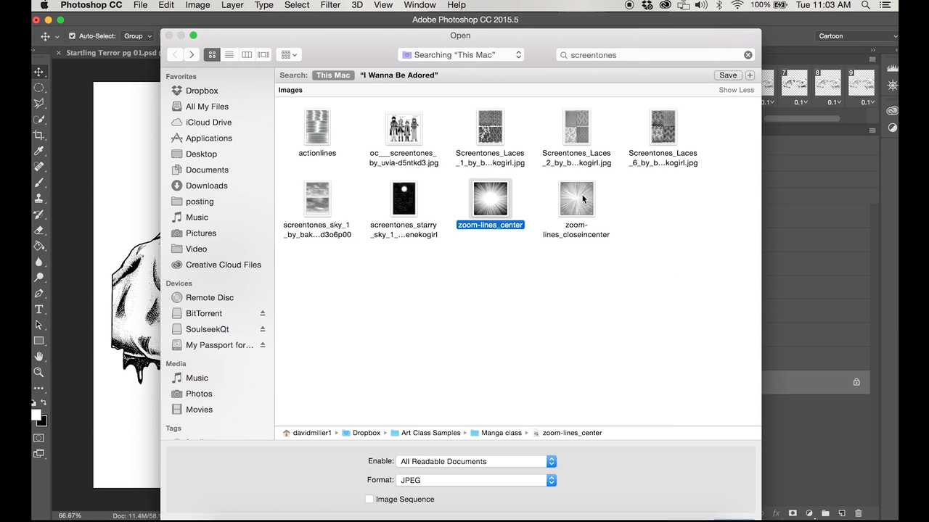
click(583, 199)
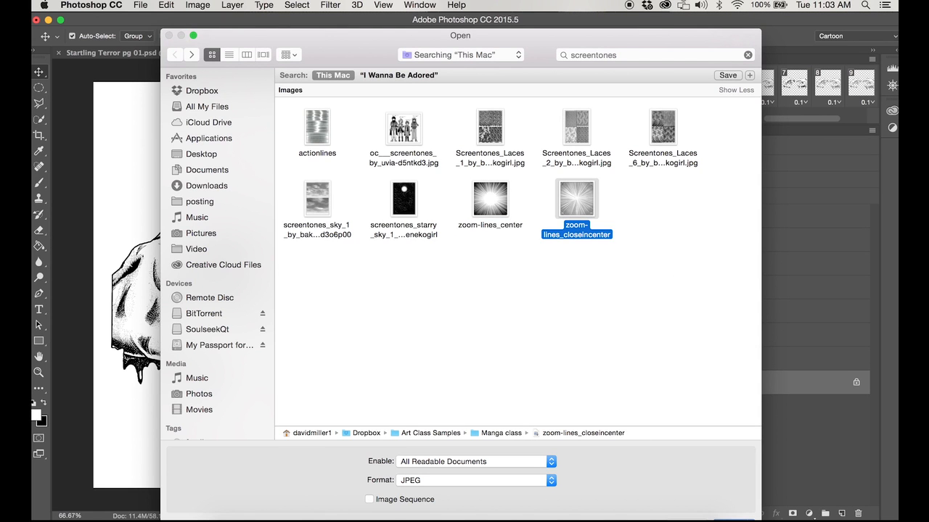
key(Return)
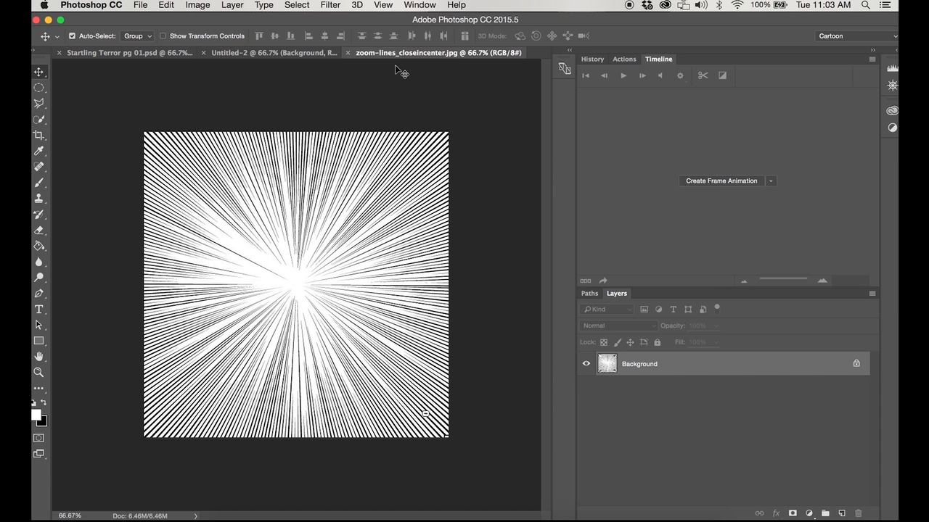
- Copy the entire zoom-lines image and paste it into Untitled-2 as a layer directly above Background
key(super+d)
drag(401, 72, 422, 148)
key(super+a)
key(super+d)
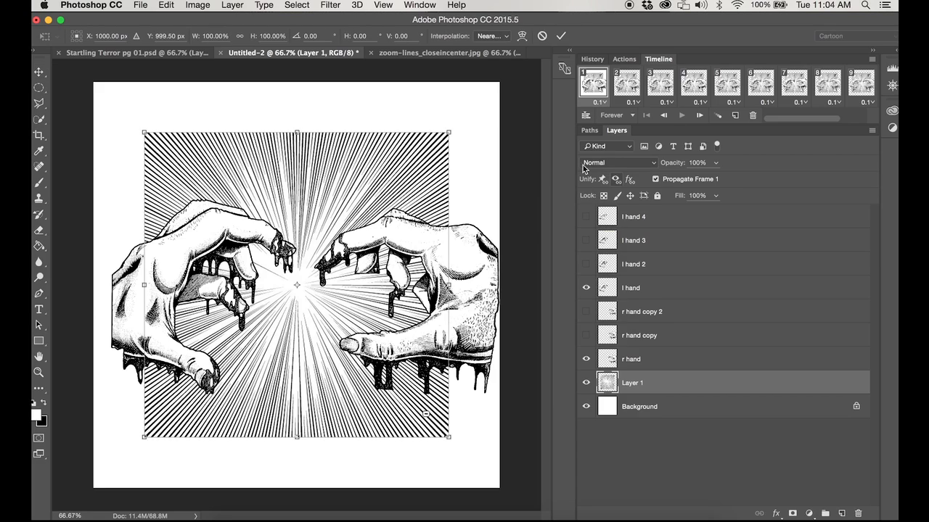
- Scale the pasted zoom-lines layer to about 135% so it covers the whole canvas, and play the animation to check it
key(super+t)
drag(465, 119, 506, 83)
drag(142, 438, 84, 484)
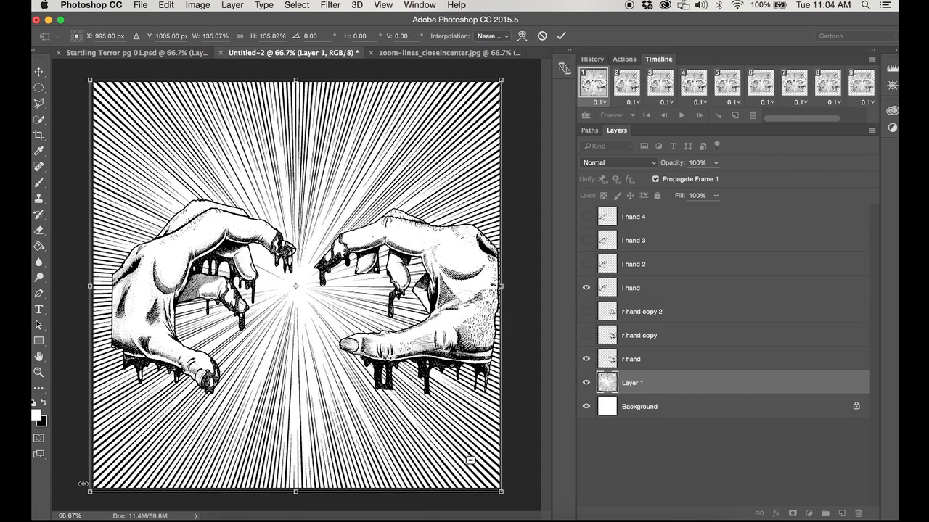
key(Return)
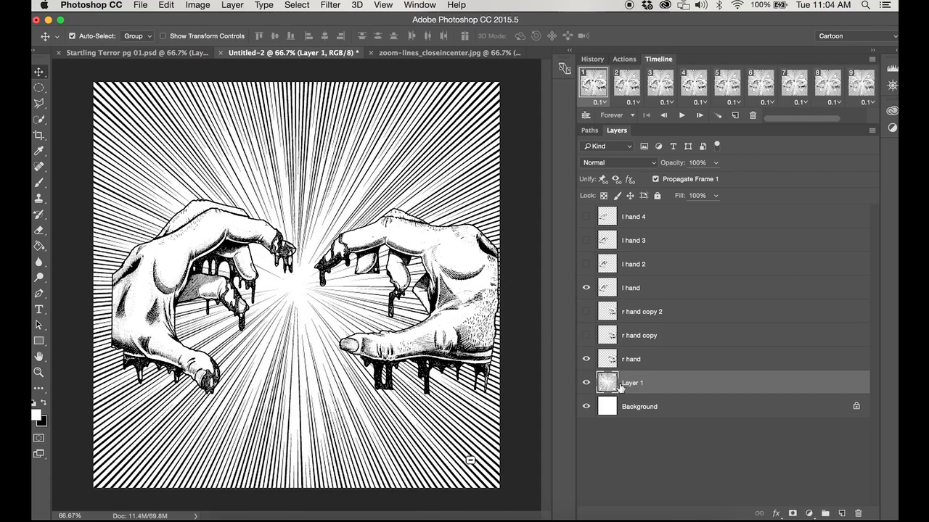
click(681, 115)
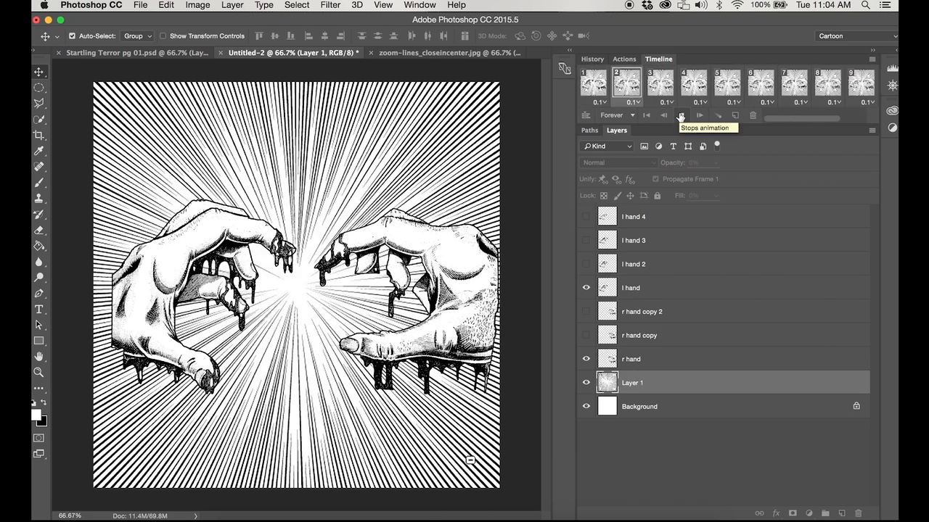
click(680, 116)
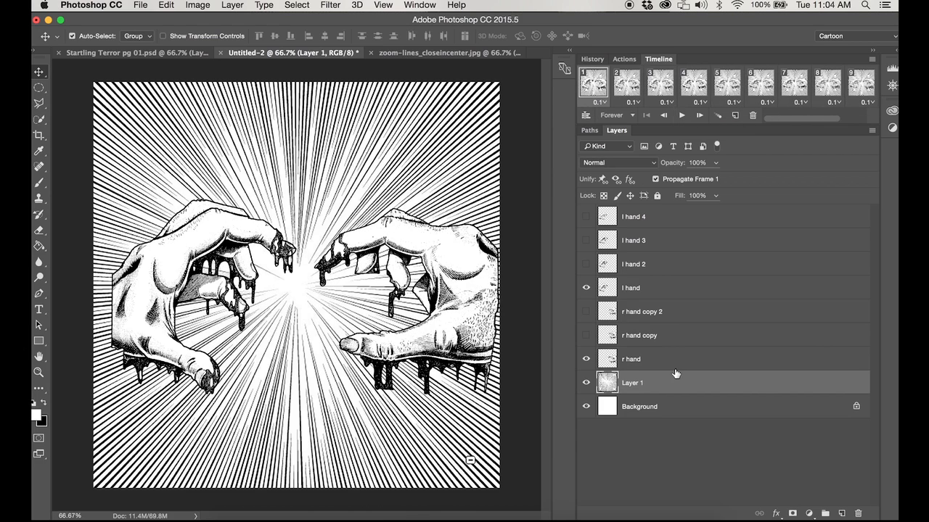
- Move the zoom-lines layer to the top of the layer stack and delete it
drag(674, 384, 659, 209)
key(BackSpace)
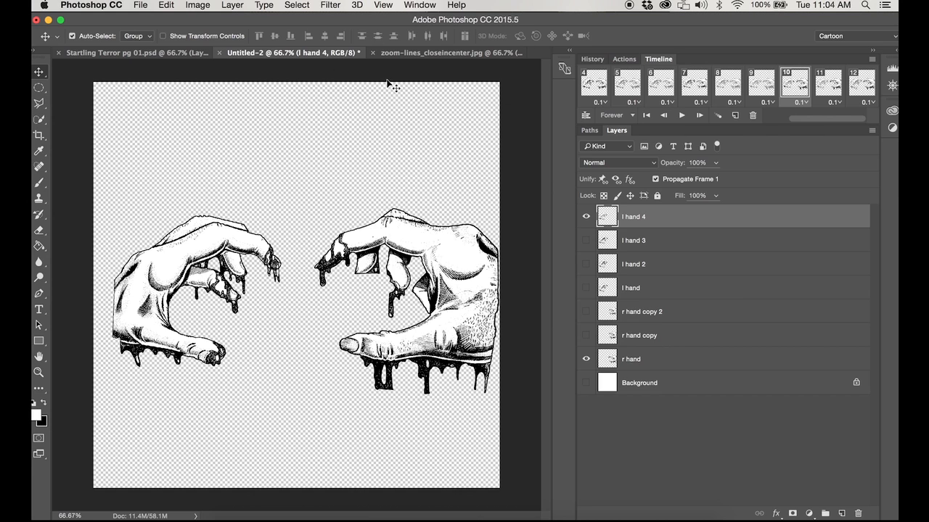
- Step through frames 2 to 5 of the animation to examine the hands and their visible layers
drag(805, 119, 734, 126)
click(622, 96)
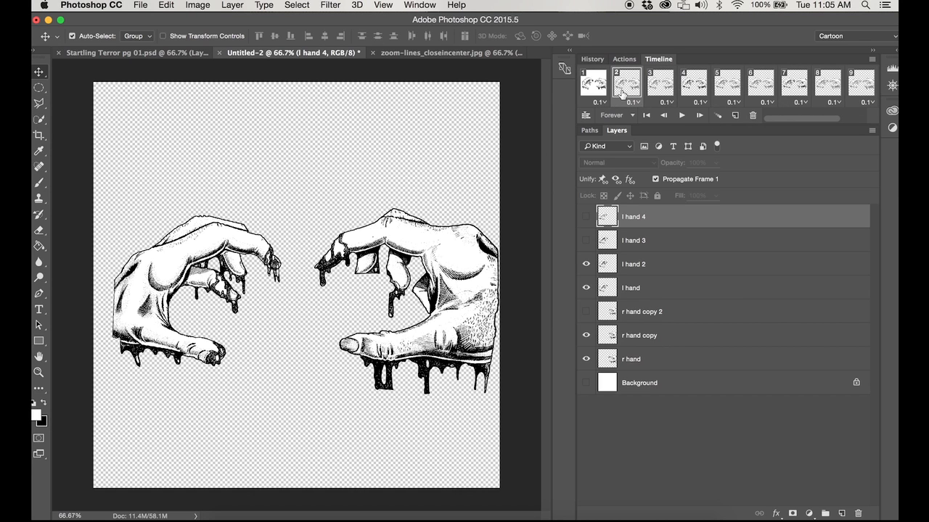
click(665, 96)
click(689, 92)
click(729, 91)
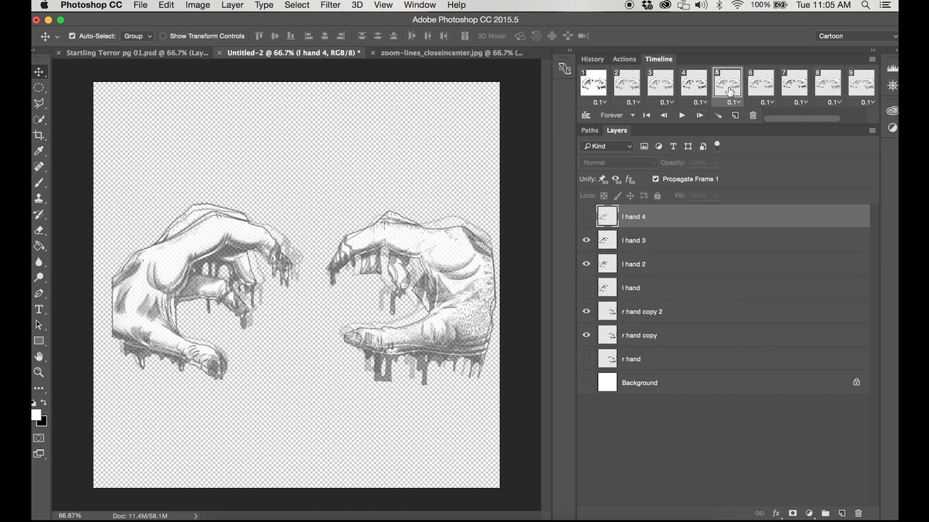